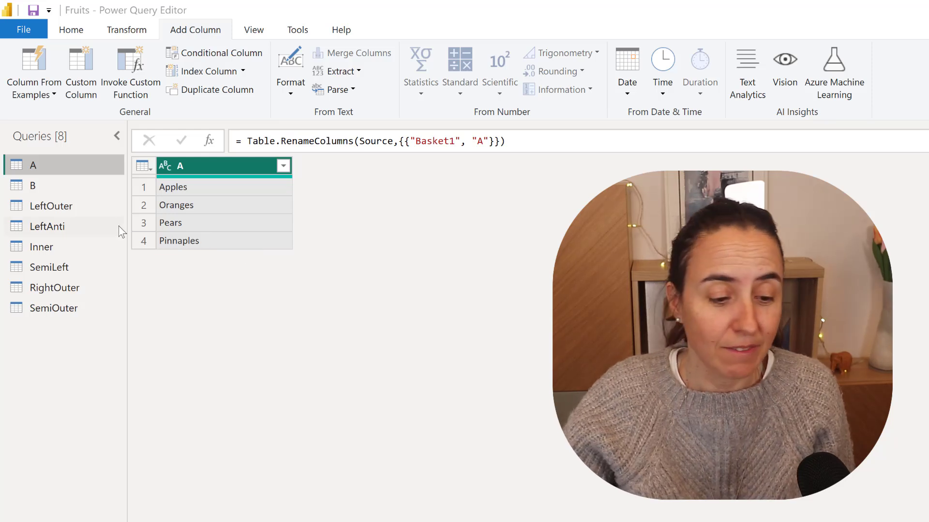
# Step: Preview query B, then the LeftOuter result showing null B values for Pears and Pinnaples
pyautogui.click(45, 186)
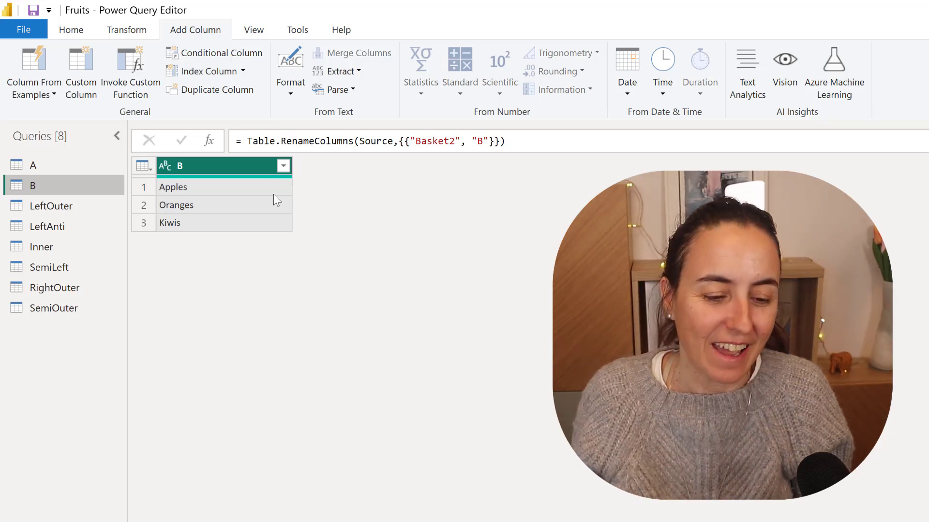
pyautogui.click(65, 205)
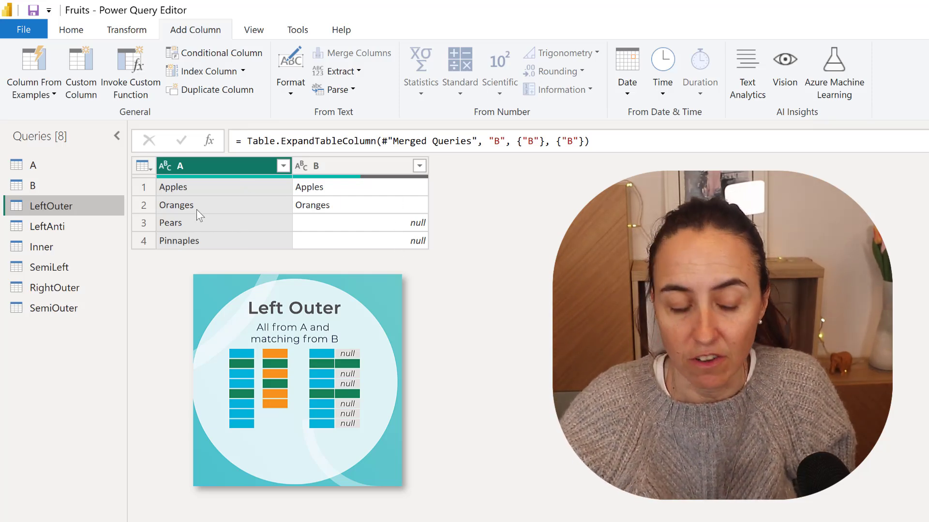
# Step: Compare the LeftAnti result with the Inner result, which keeps only Apples and Oranges
pyautogui.click(46, 227)
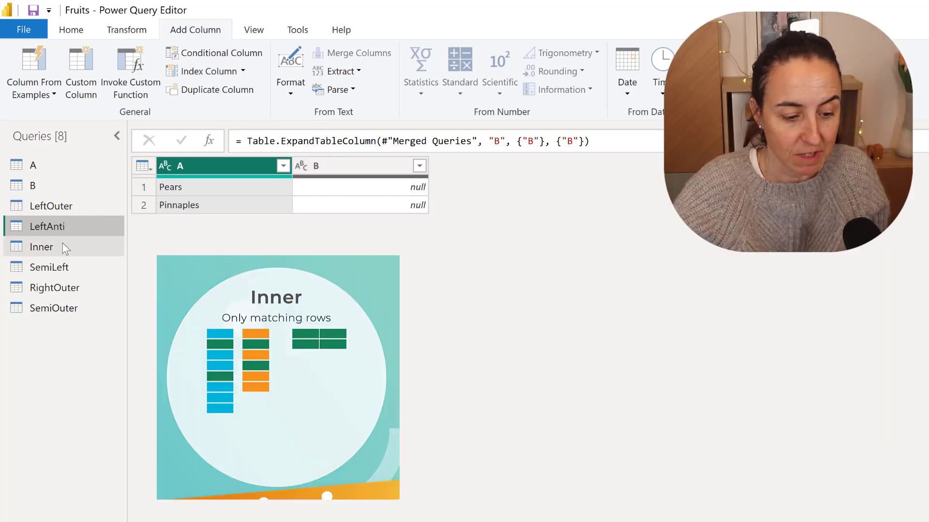
pyautogui.click(66, 248)
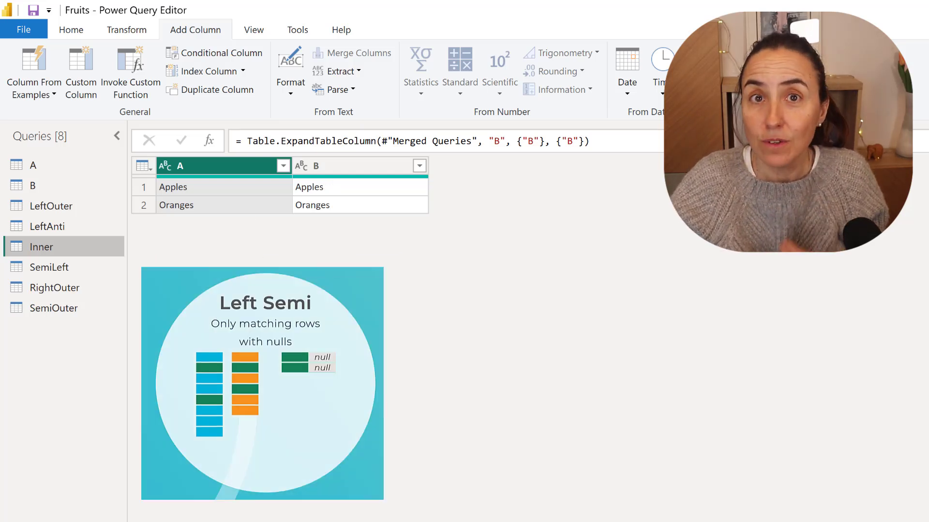
# Step: Compare the SemiLeft result with SemiOuter, which shows null in A beside Apples and Oranges
pyautogui.click(61, 269)
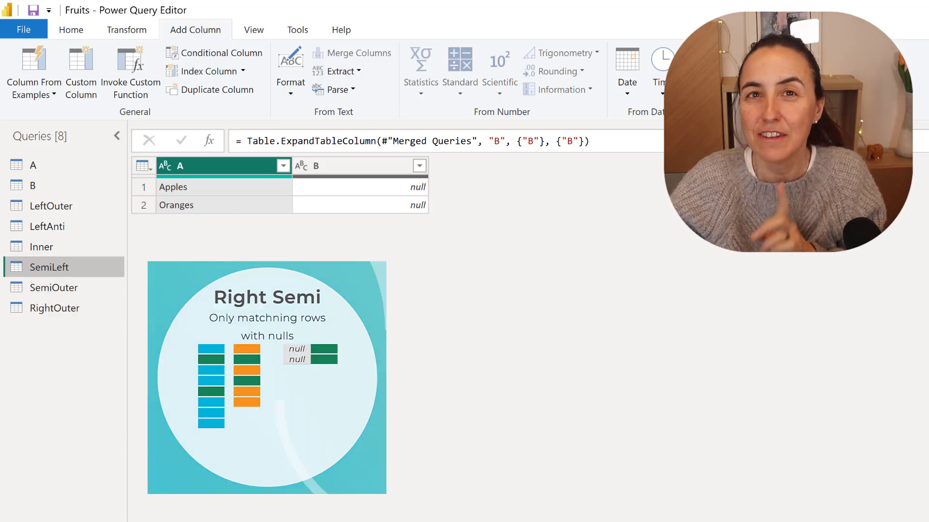
pyautogui.click(68, 281)
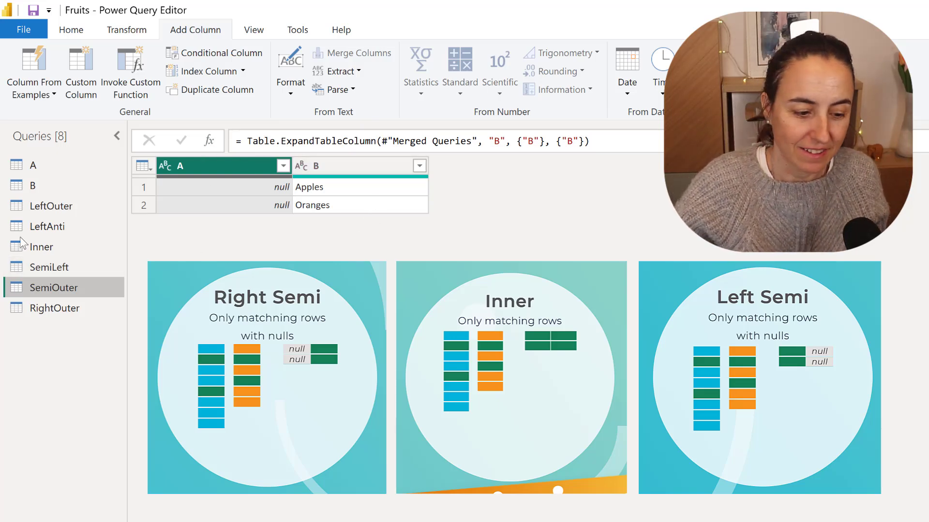
# Step: Revisit Inner, SemiLeft and SemiOuter, then view RightOuter with Kiwis unmatched in A
pyautogui.click(59, 250)
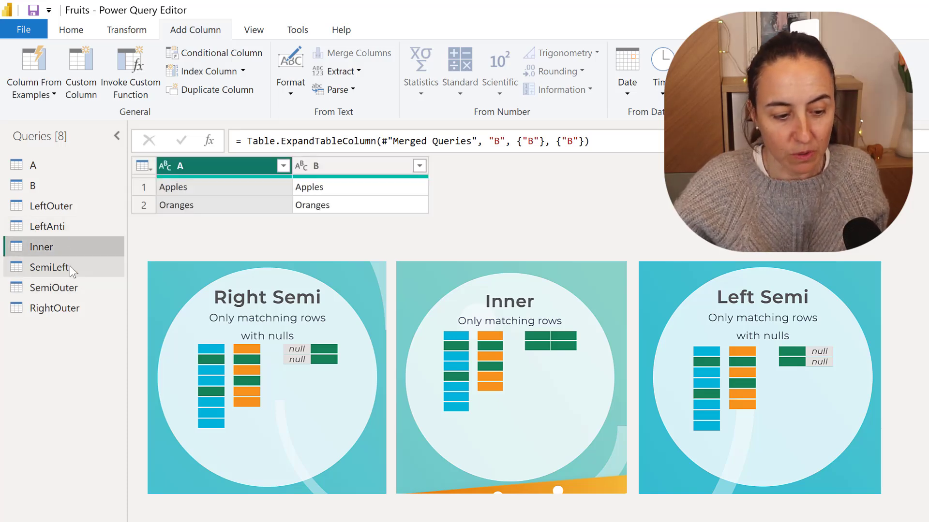
pyautogui.click(70, 267)
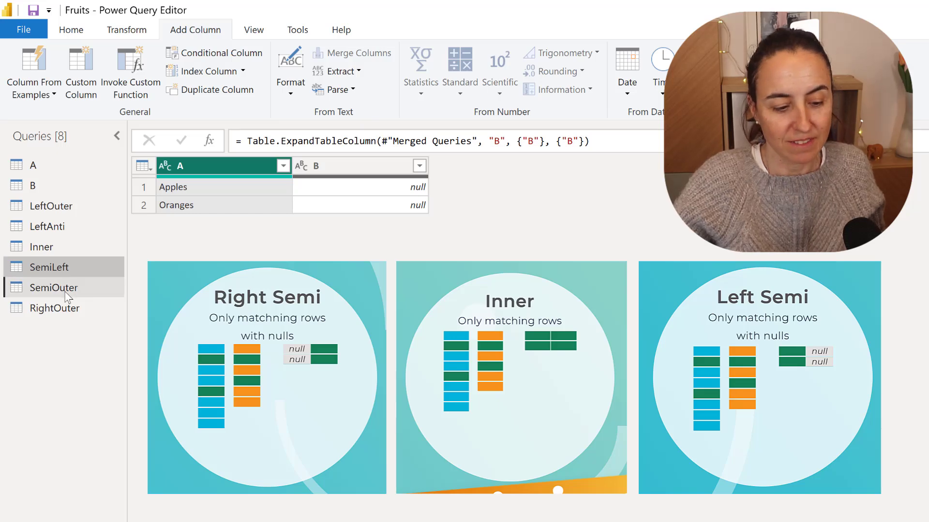
pyautogui.click(65, 290)
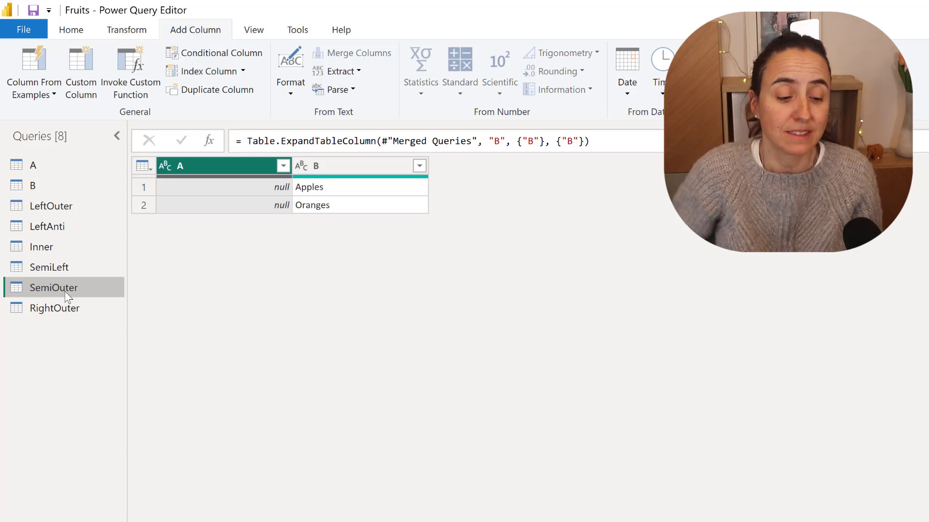
pyautogui.click(83, 304)
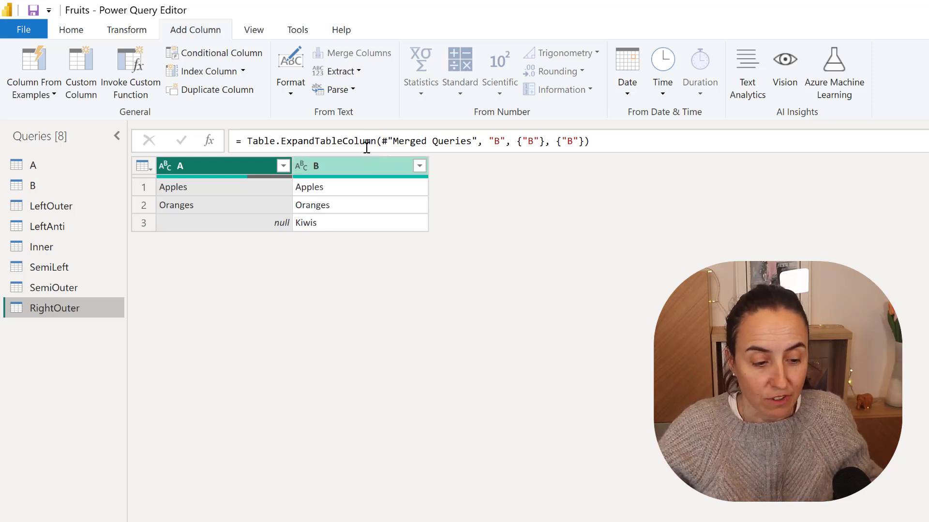
# Step: Merge query A with table B on columns A and B using a Left Outer join
pyautogui.click(46, 167)
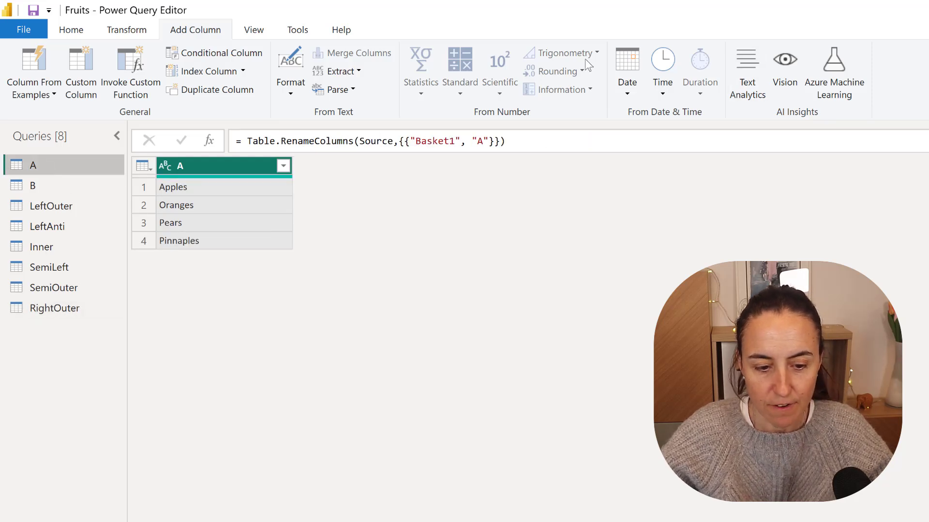
pyautogui.click(76, 29)
pyautogui.click(883, 57)
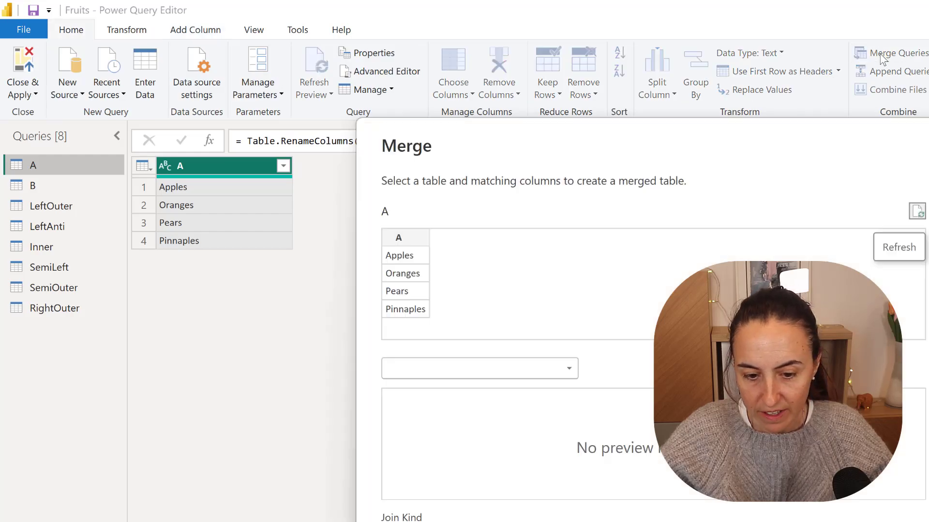
pyautogui.click(507, 367)
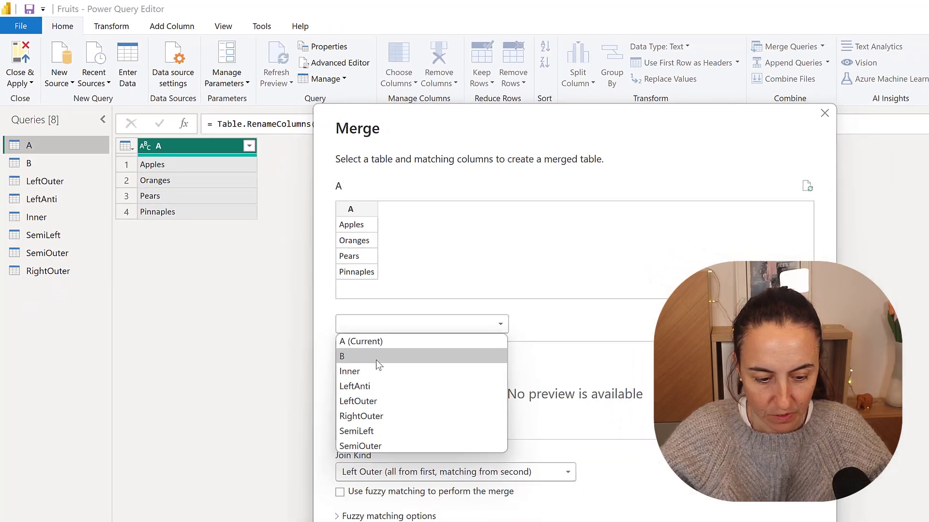
pyautogui.click(376, 360)
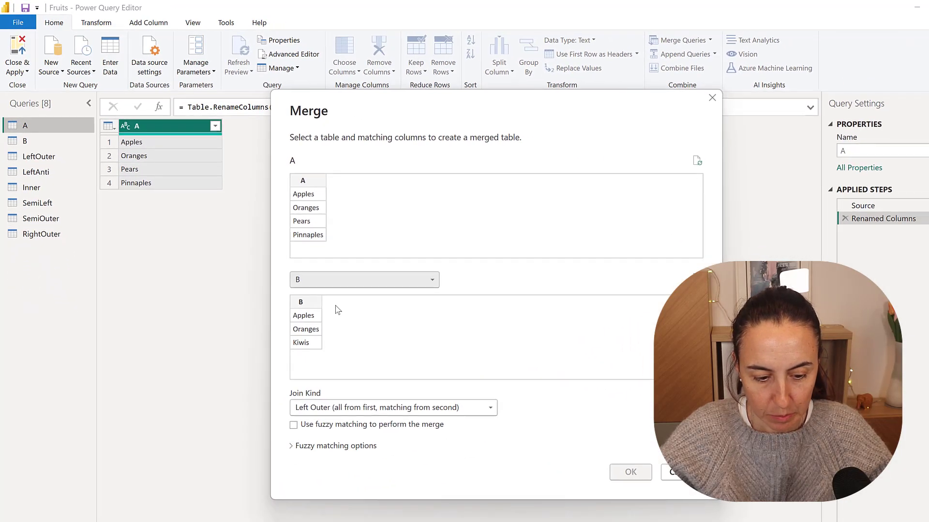
pyautogui.click(359, 261)
pyautogui.click(349, 349)
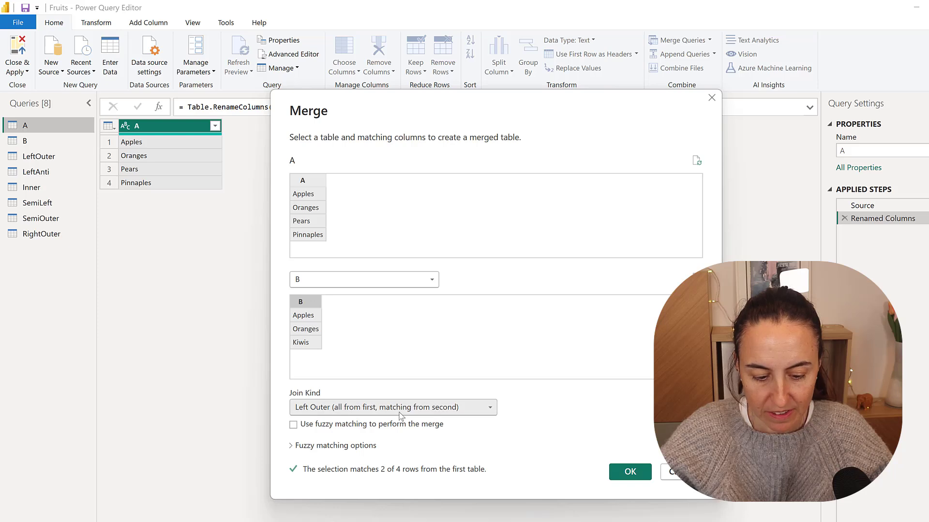
pyautogui.click(399, 411)
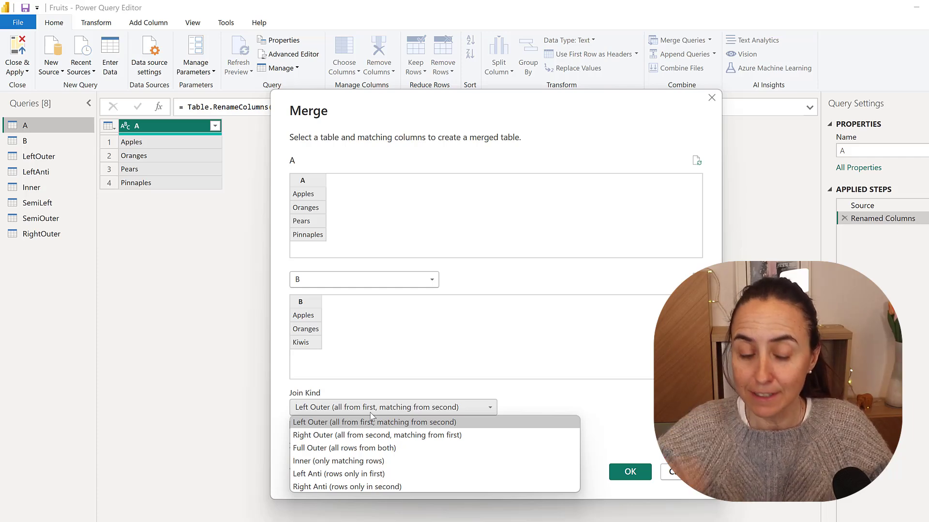
pyautogui.click(343, 423)
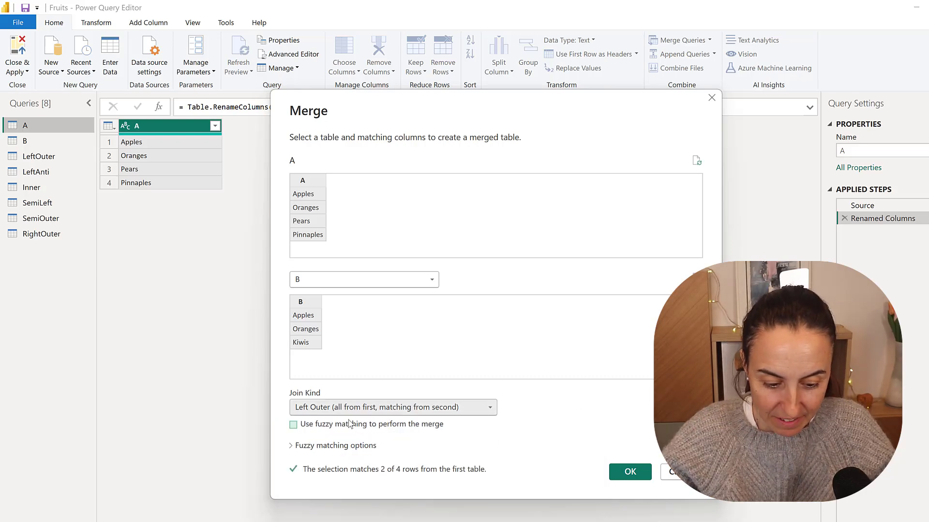
pyautogui.click(629, 472)
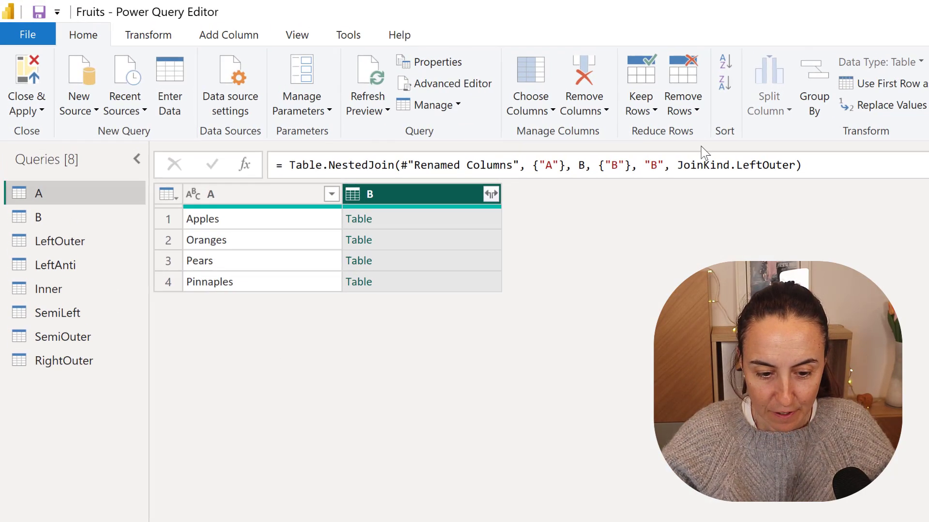
# Step: Change JoinKind.LeftOuter to JoinKind.LeftSemi in the formula, then expand column B into B.B
pyautogui.doubleClick(784, 165)
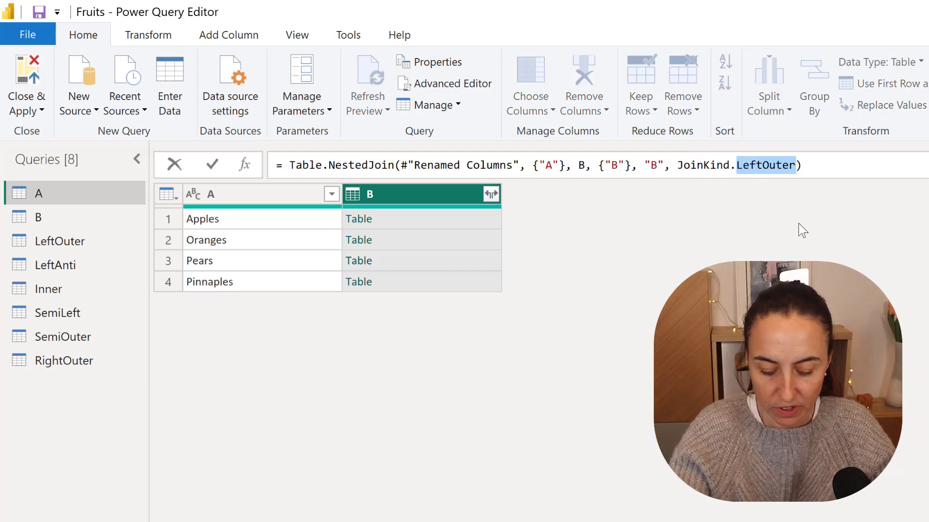
pyautogui.press('Right')
pyautogui.press('BackSpace')
pyautogui.press('BackSpace')
pyautogui.press('BackSpace')
pyautogui.press('BackSpace')
pyautogui.press('BackSpace')
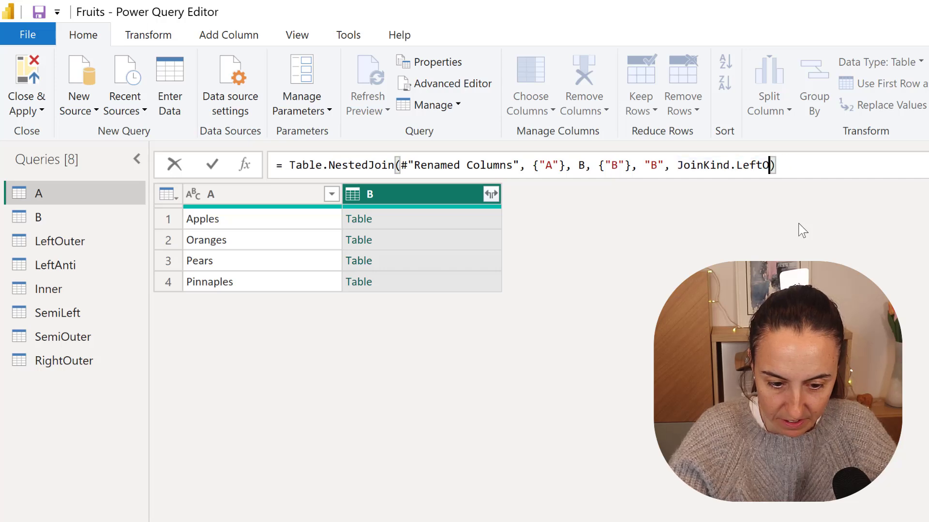
pyautogui.write('Semi')
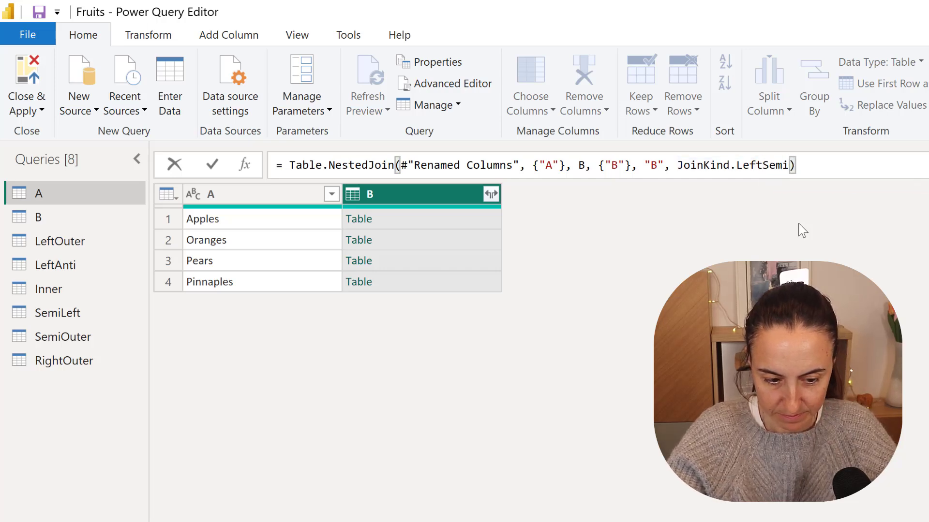
pyautogui.press('Return')
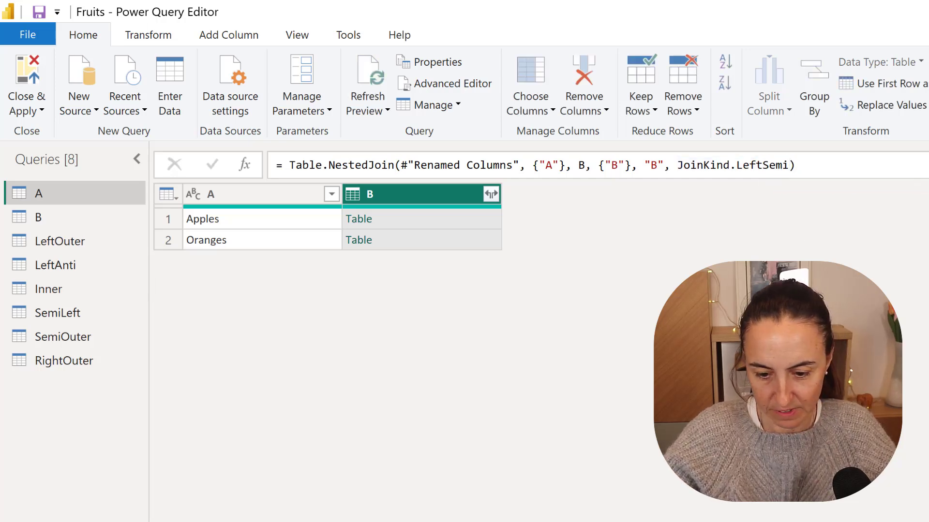
pyautogui.click(491, 194)
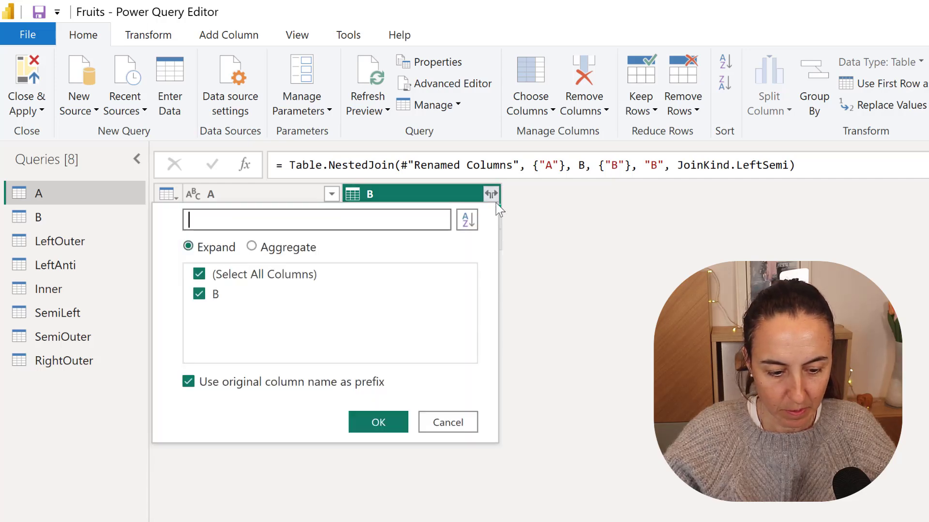
pyautogui.click(375, 420)
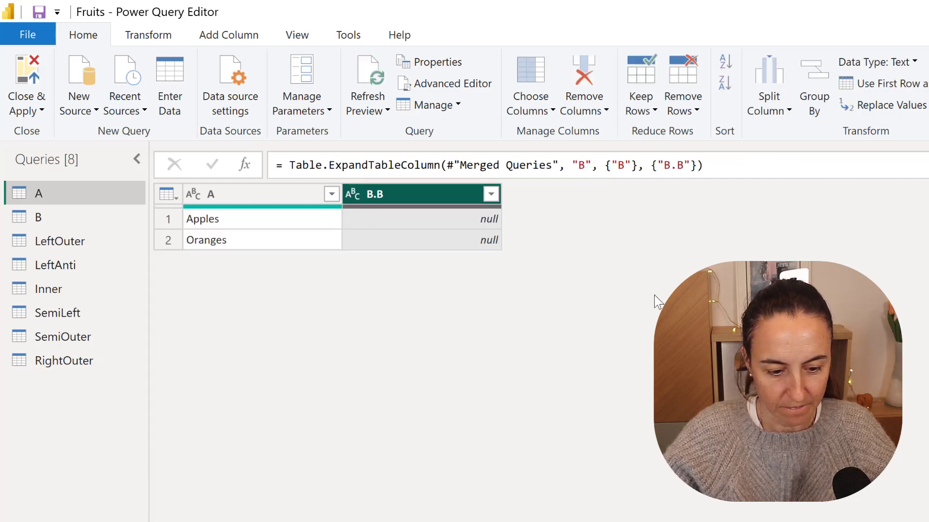